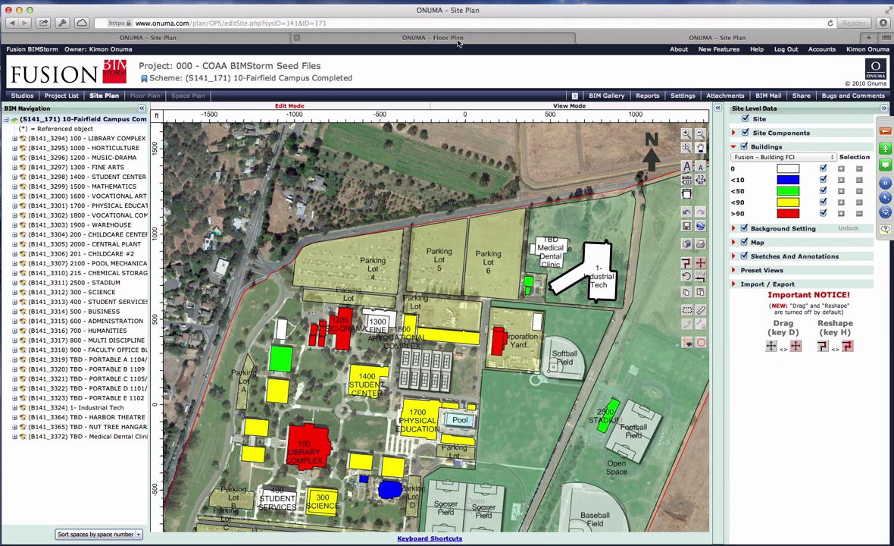
Display the clinic program's floor plan as a Bubble Diagram (Actual Area), with spaces drawn as area-sized circles
click(457, 39)
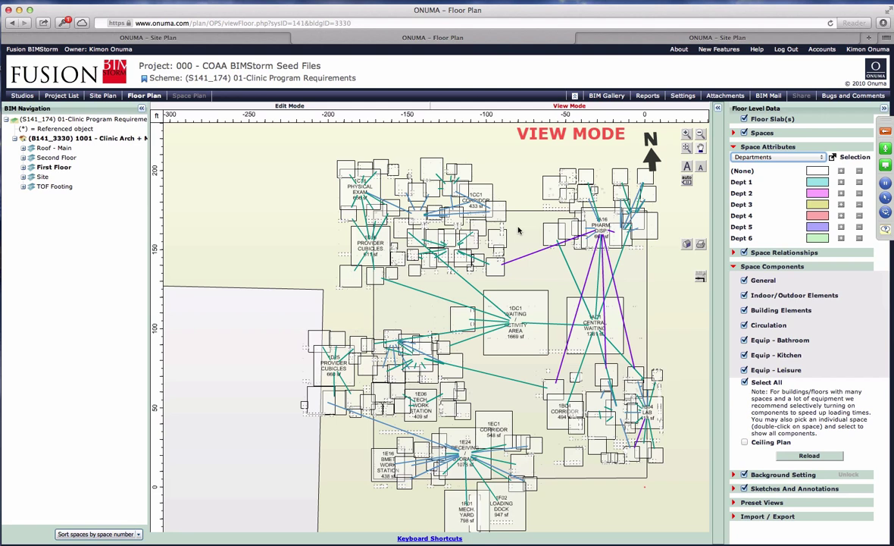
click(762, 133)
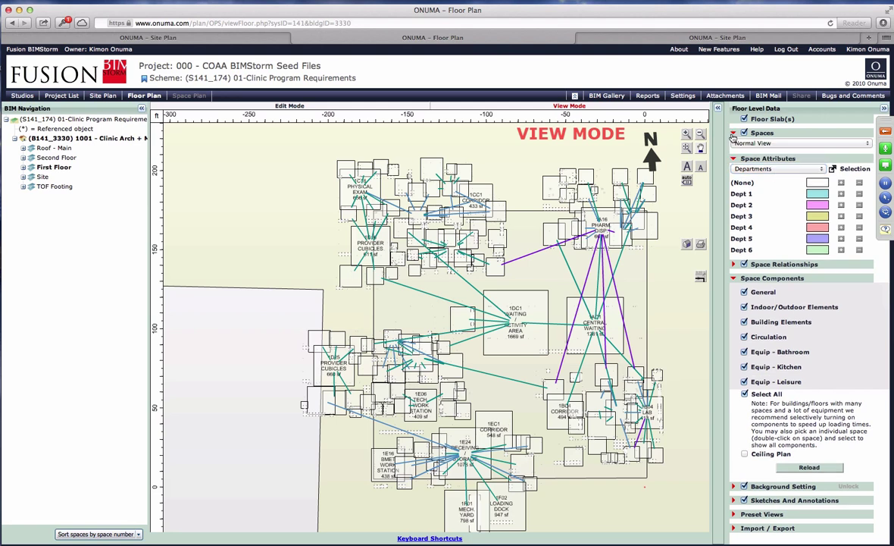
click(751, 144)
click(765, 151)
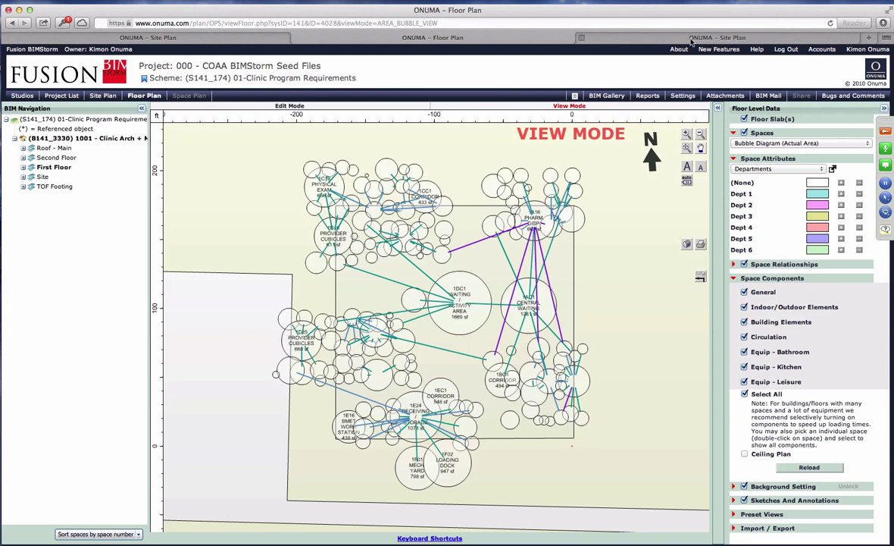
On the campus Site Plan, toggle the satellite background and enable the CC Buildings and Campus Sites ArcGIS layers
click(606, 37)
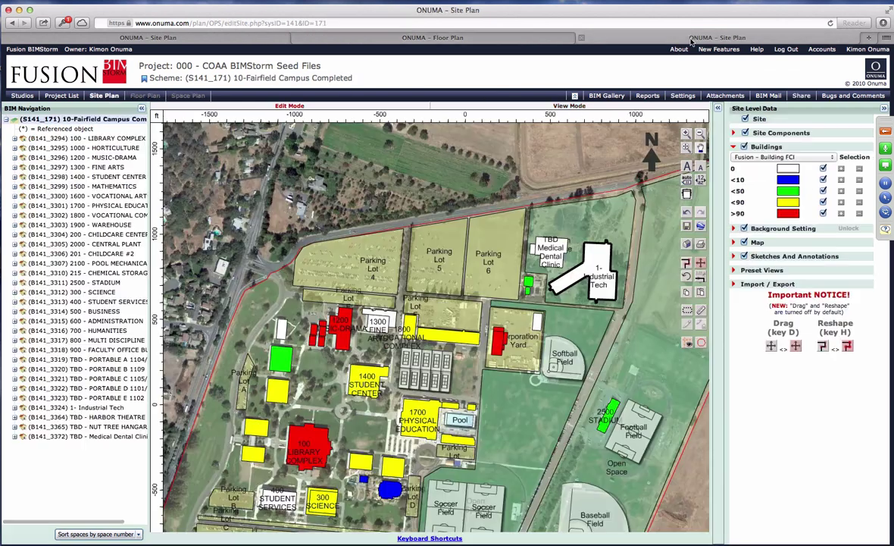
click(733, 242)
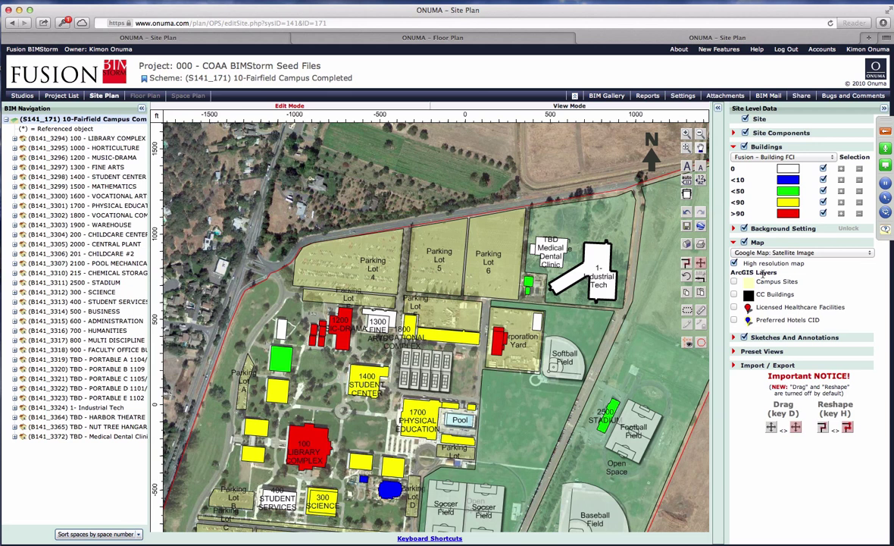
click(744, 242)
click(744, 242)
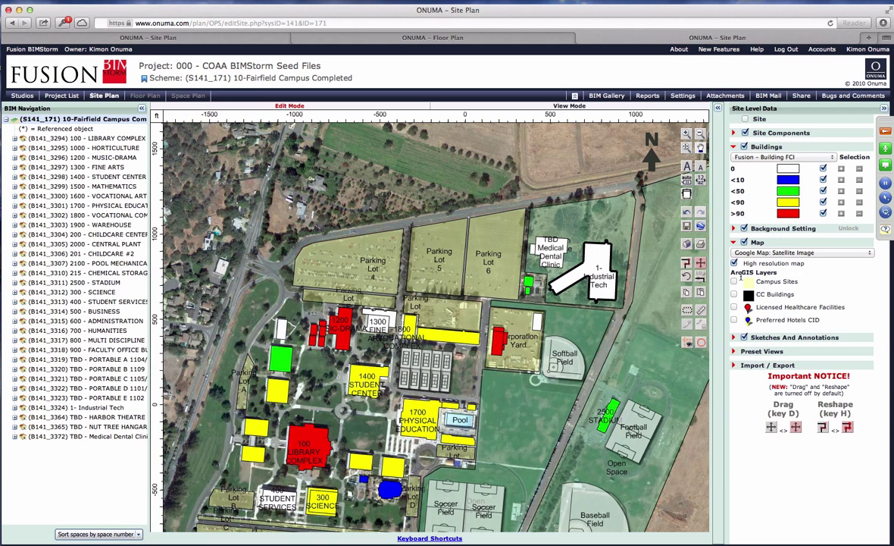
click(733, 294)
click(734, 281)
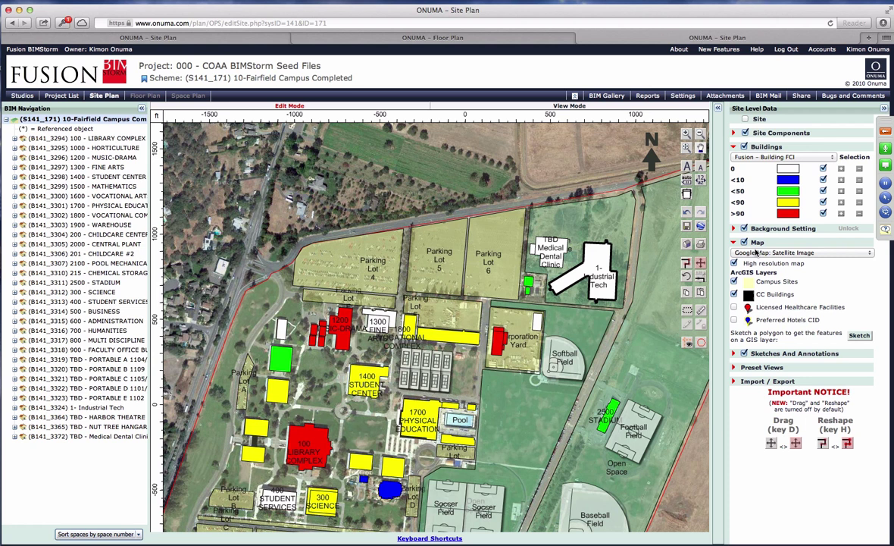
click(802, 253)
Set the background to Google Map: Blank and toggle the colour-coded building display off and back on
click(757, 220)
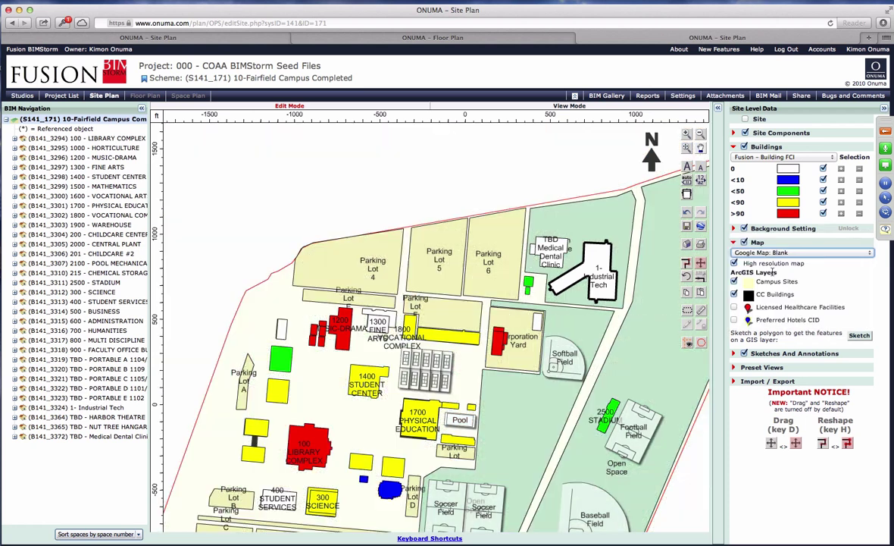
click(734, 294)
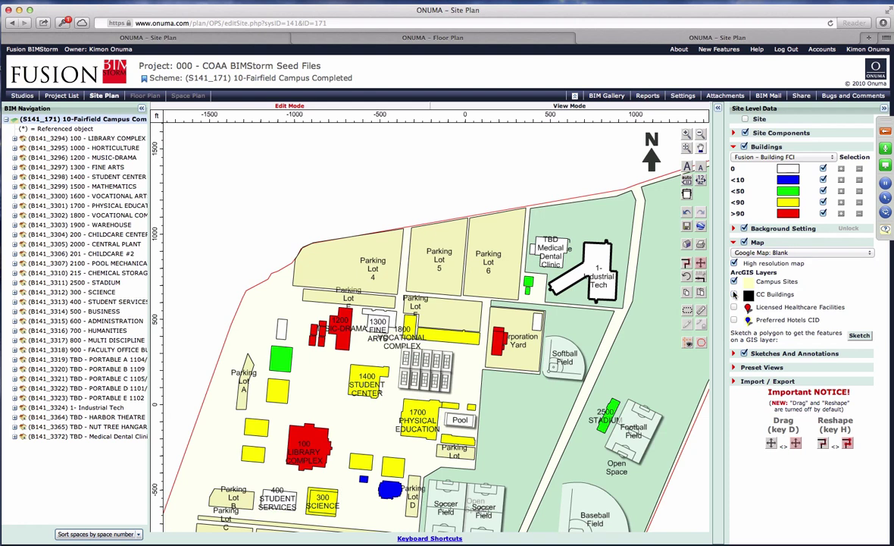
click(744, 146)
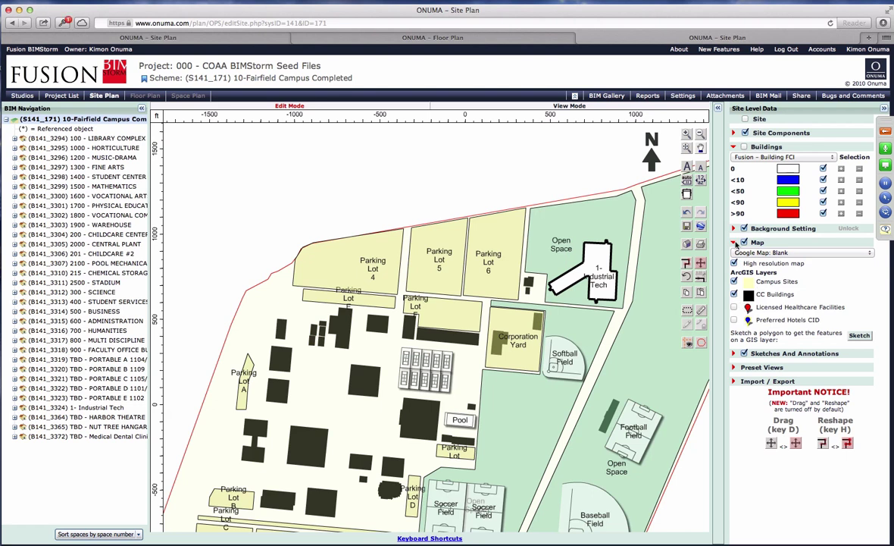
click(744, 147)
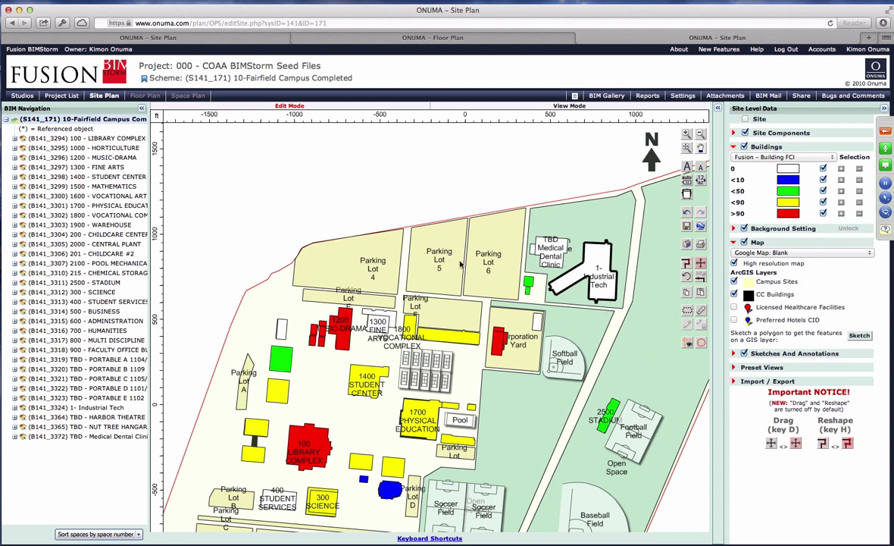
scroll(460, 263, up, 1)
scroll(460, 263, down, 1)
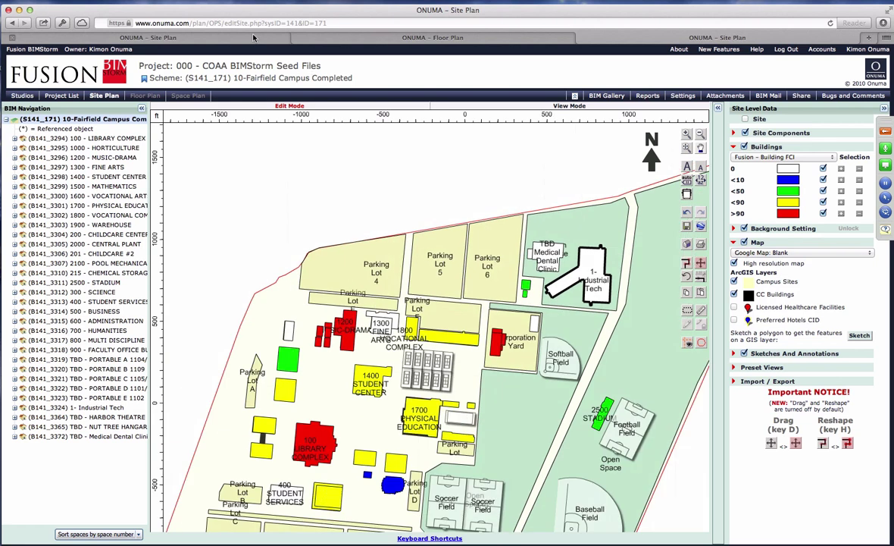
In the close-up site view, open and save the Medical Dental Clinic's building settings
click(247, 40)
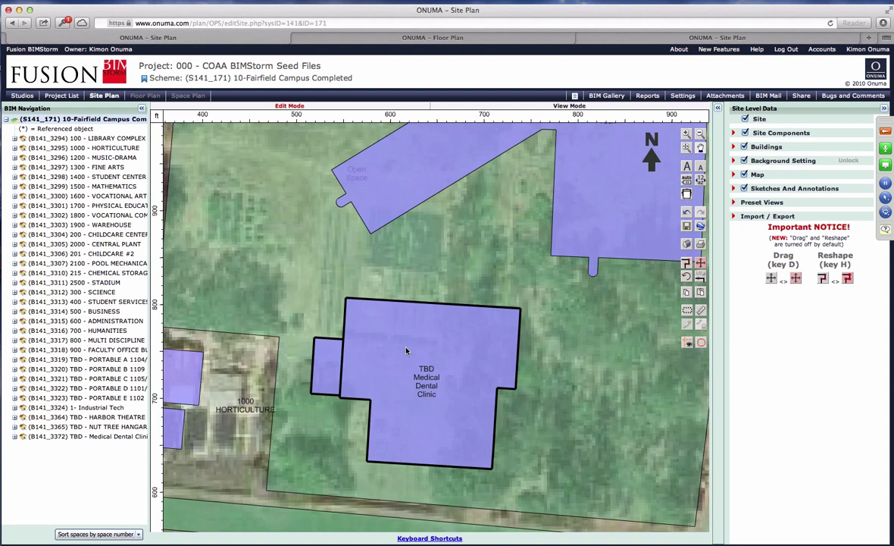
scroll(407, 353, up, 2)
scroll(399, 389, down, 2)
scroll(405, 402, up, 2)
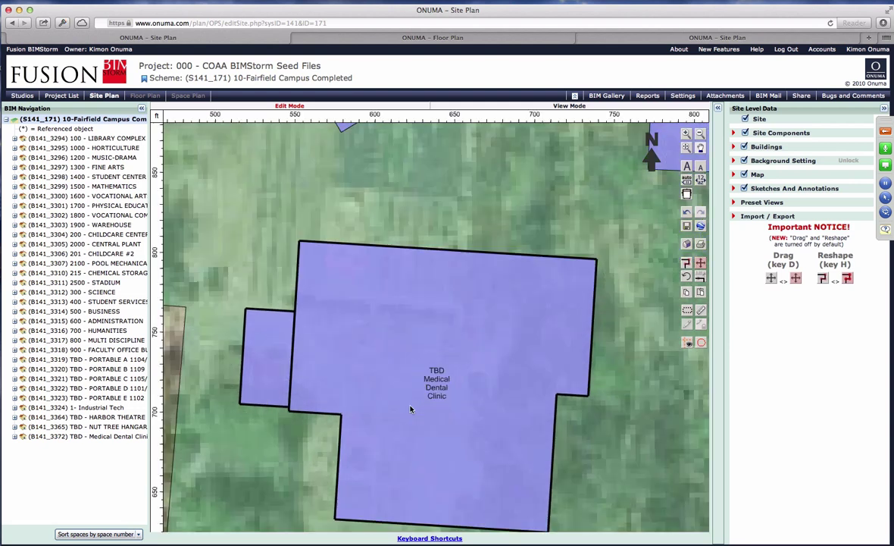
double_click(380, 344)
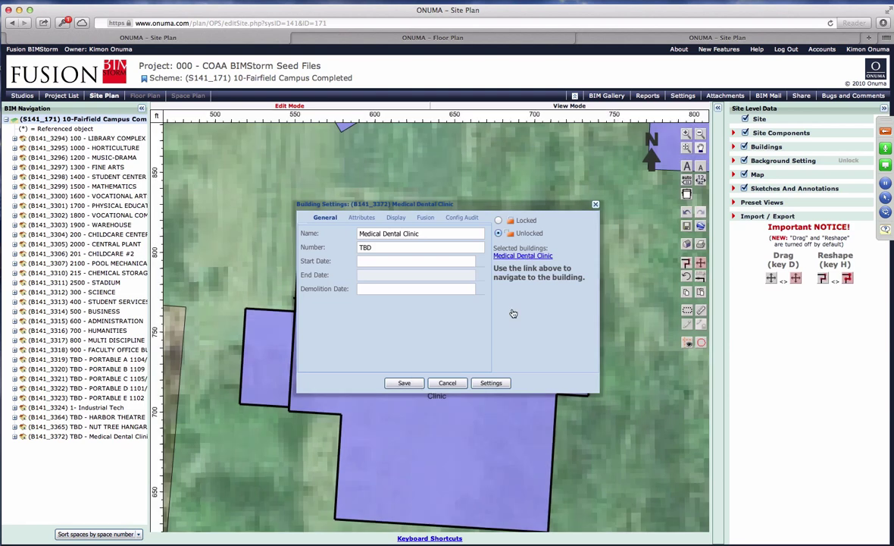
key(Return)
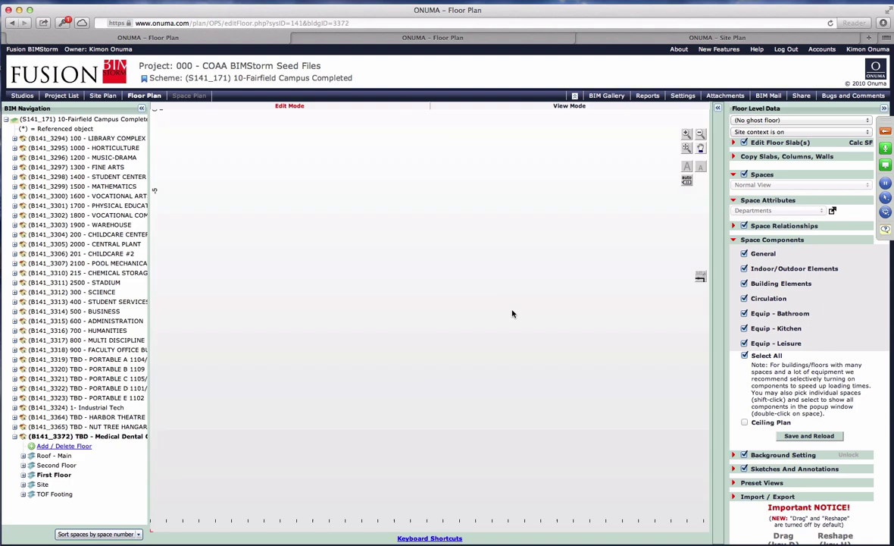
Zoom into the clinic's First Floor plan and back out to show the whole building
key(z)
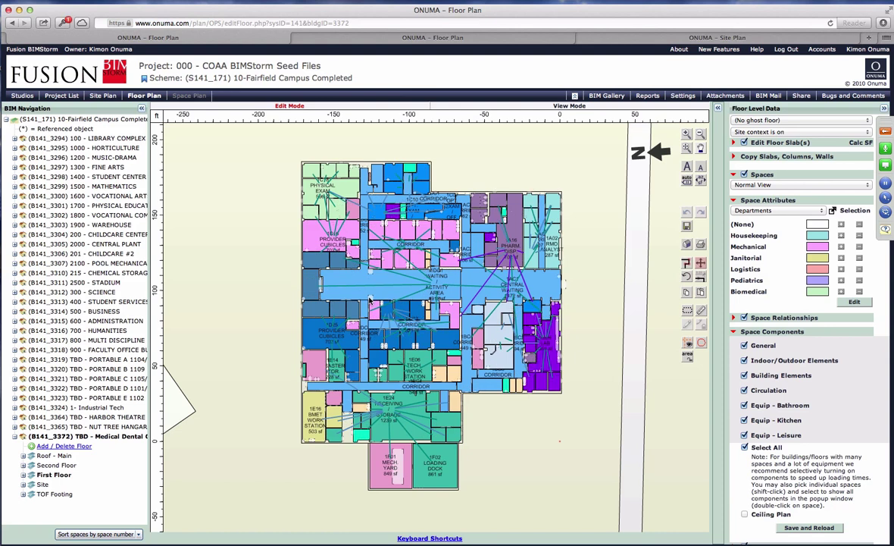
scroll(372, 267, up, 5)
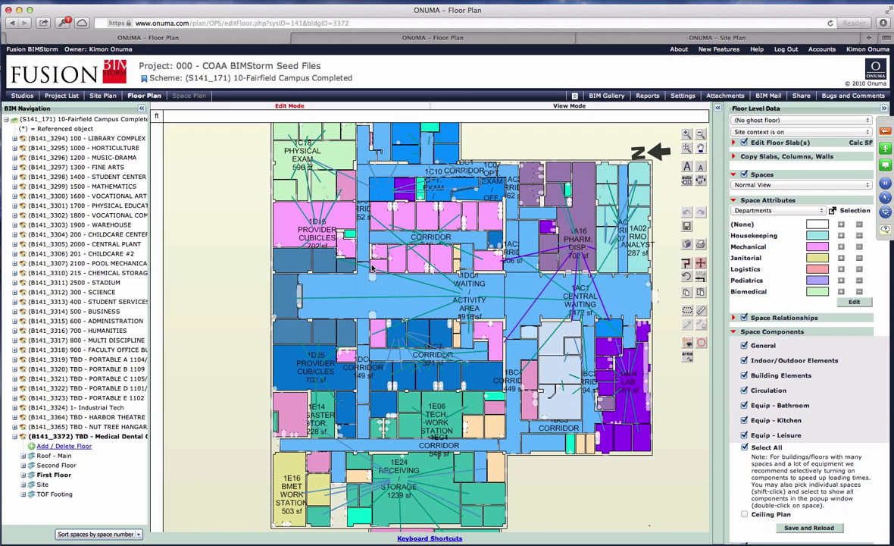
scroll(386, 241, down, 4)
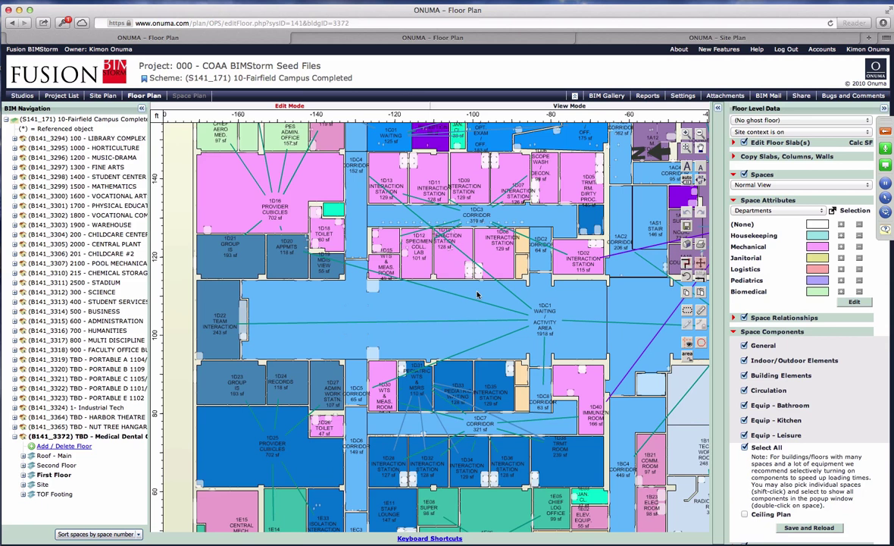
scroll(477, 295, down, 2)
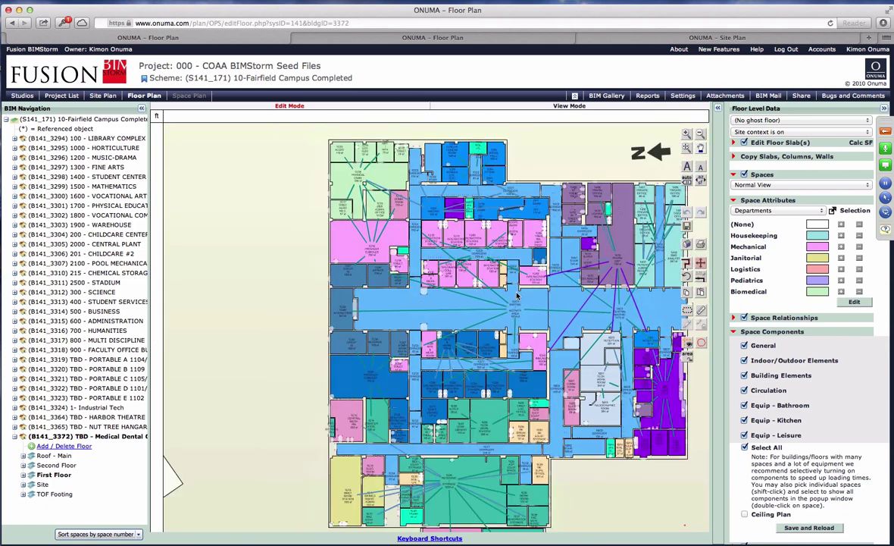
Turn off the Space Relationships lines and pan the First Floor plan to the left
click(744, 319)
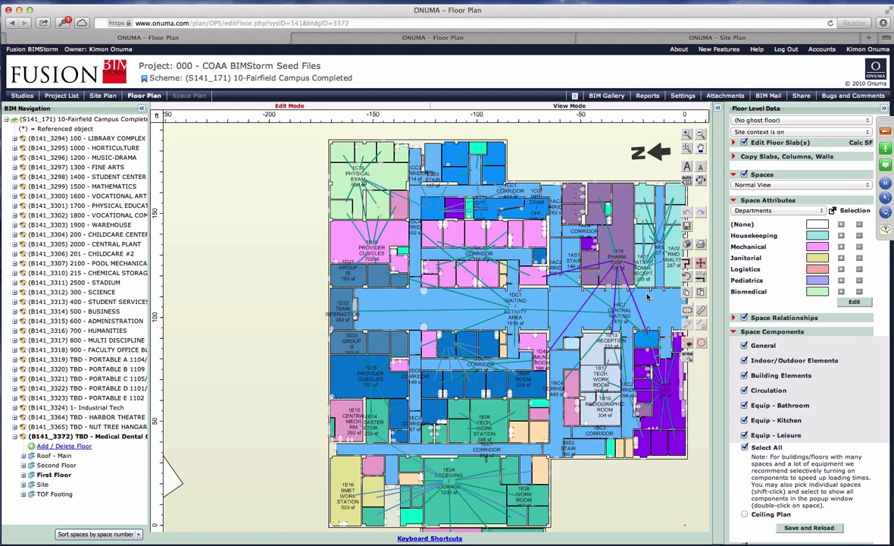
click(745, 319)
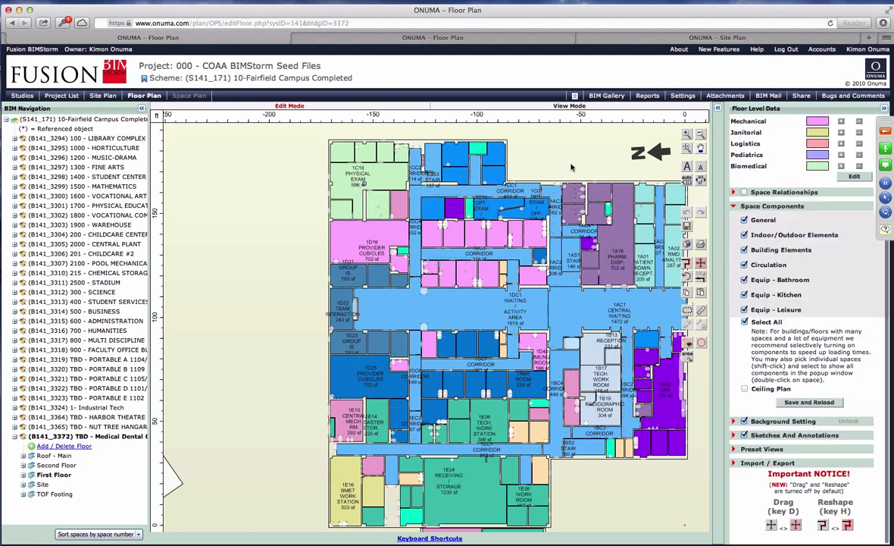
drag(571, 166, 516, 154)
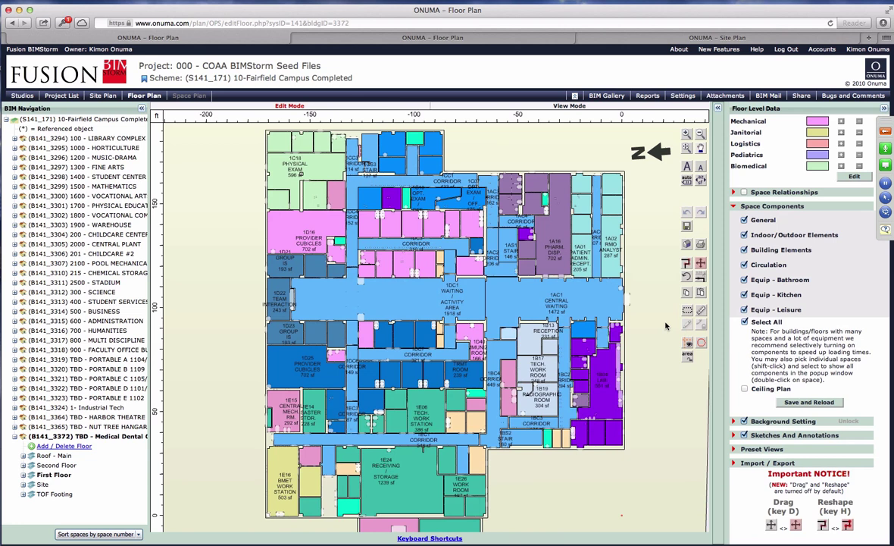
click(733, 463)
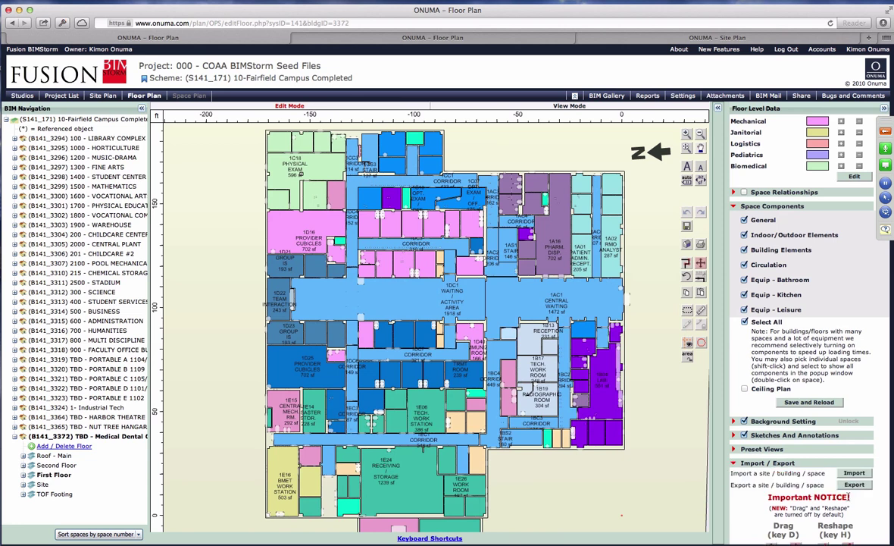